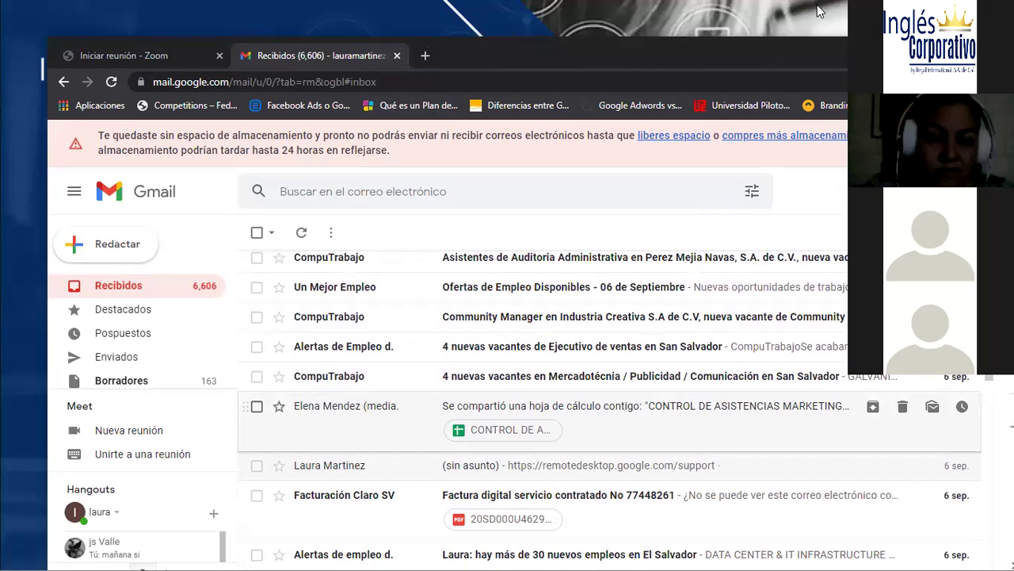
Open the shared spreadsheet CONTROL DE ASISTENCIAS MARKETING DIGITAL_09 from its sharing invitation email.
{"action": "left_click", "coordinate": [472, 417]}
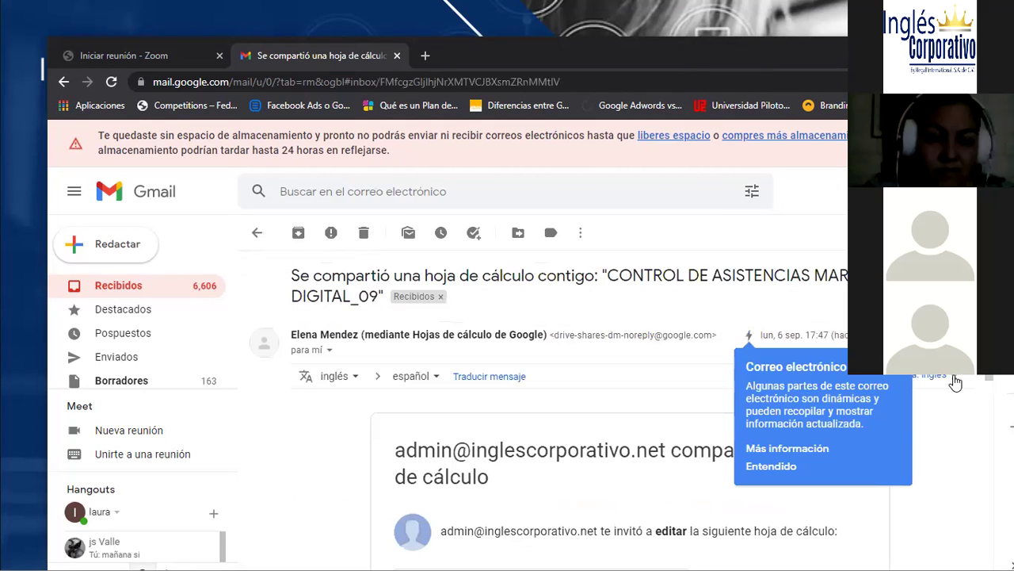
{"action": "scroll", "coordinate": [494, 464], "scroll_direction": "down", "scroll_amount": 3}
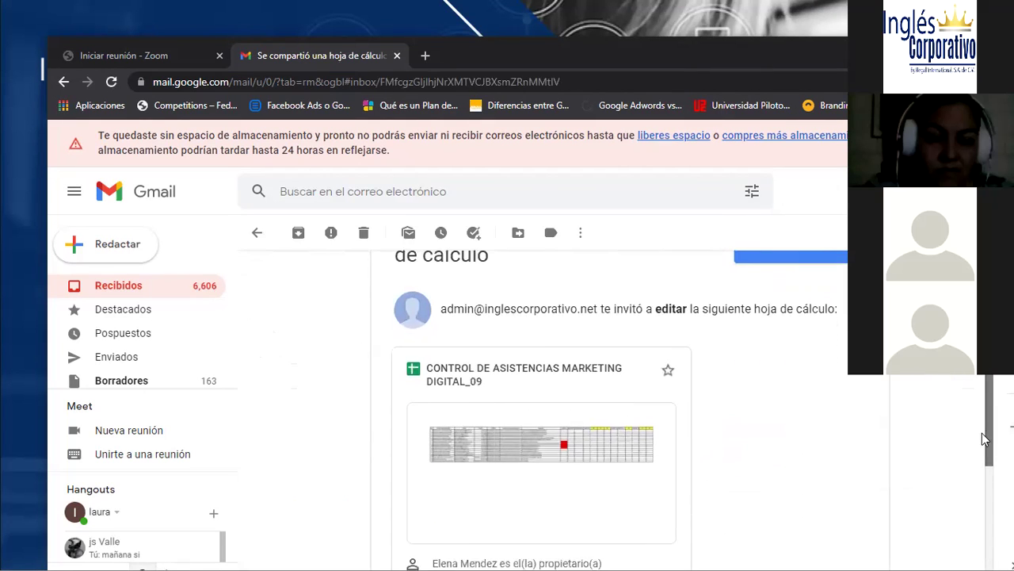
{"action": "left_click", "coordinate": [494, 464]}
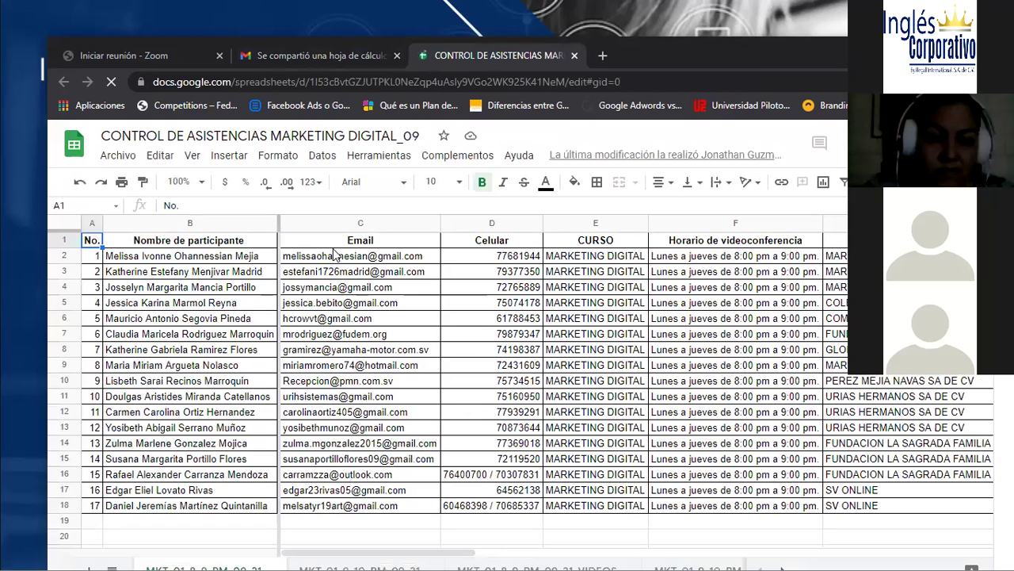
Record attendance value 0 in the MARTES 7 column for participants 1 to 3 (cells I2 to I4).
{"action": "left_click", "coordinate": [331, 256]}
{"action": "key", "text": "Right"}
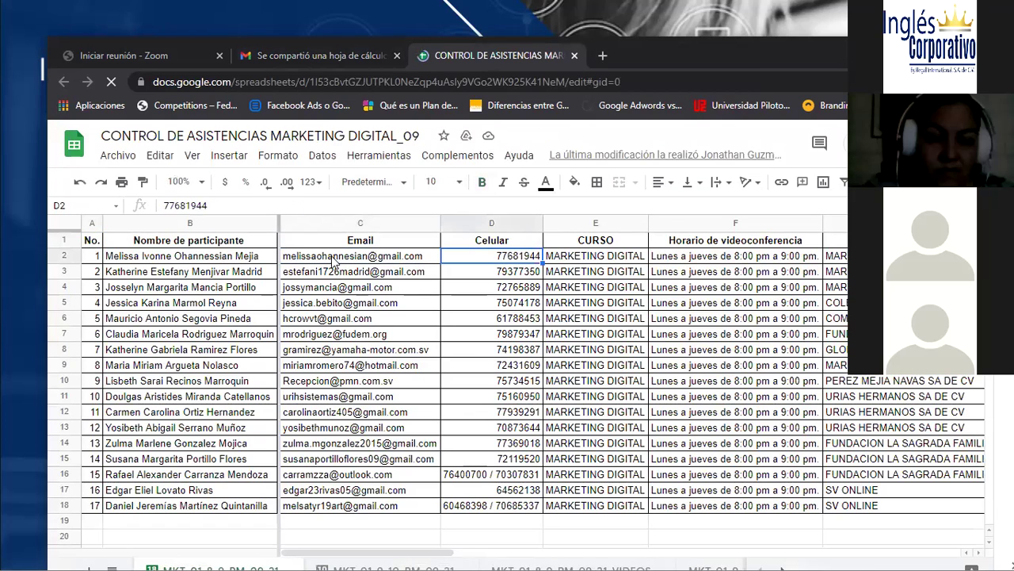
{"action": "key", "text": "Right"}
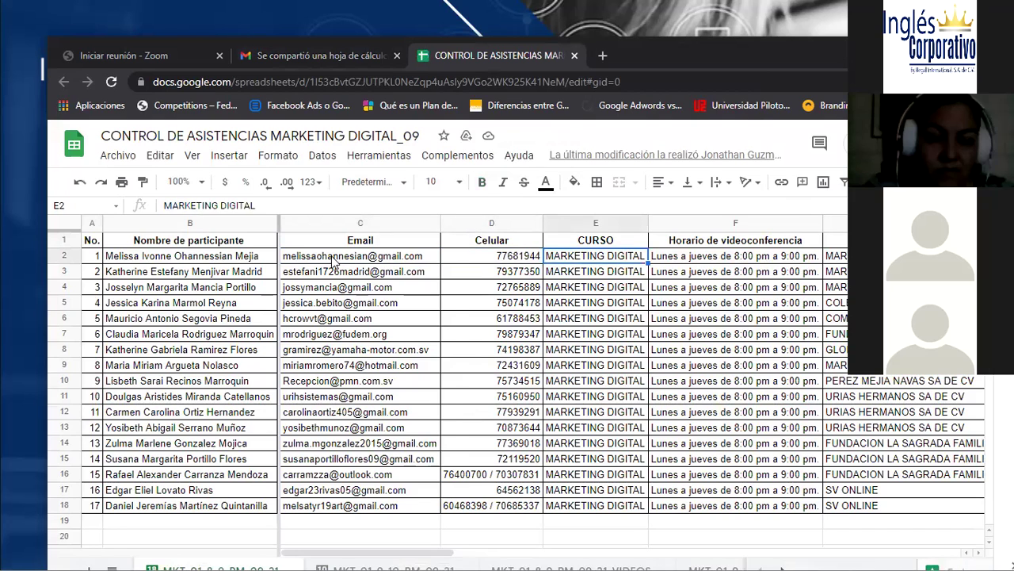
{"action": "key", "text": "Right"}
{"action": "key", "text": "Right"}
{"action": "key", "text": "Right"}
{"action": "key", "text": "Right"}
{"action": "key", "text": "Right"}
{"action": "key", "text": "Right"}
{"action": "key", "text": "Right"}
{"action": "key", "text": "Right"}
{"action": "key", "text": "Right"}
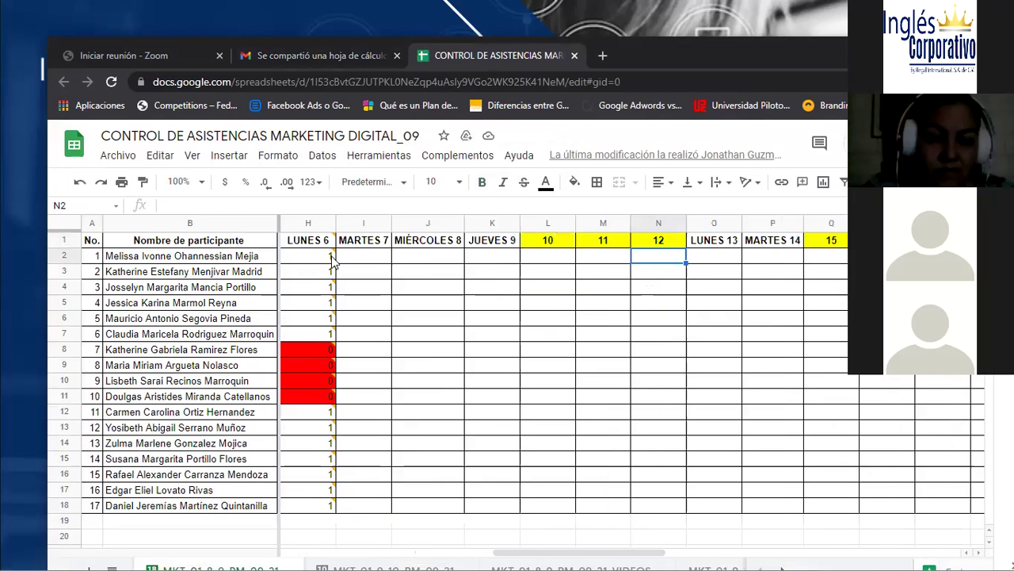
{"action": "key", "text": "Left"}
{"action": "key", "text": "Left"}
{"action": "key", "text": "Left"}
{"action": "key", "text": "Left"}
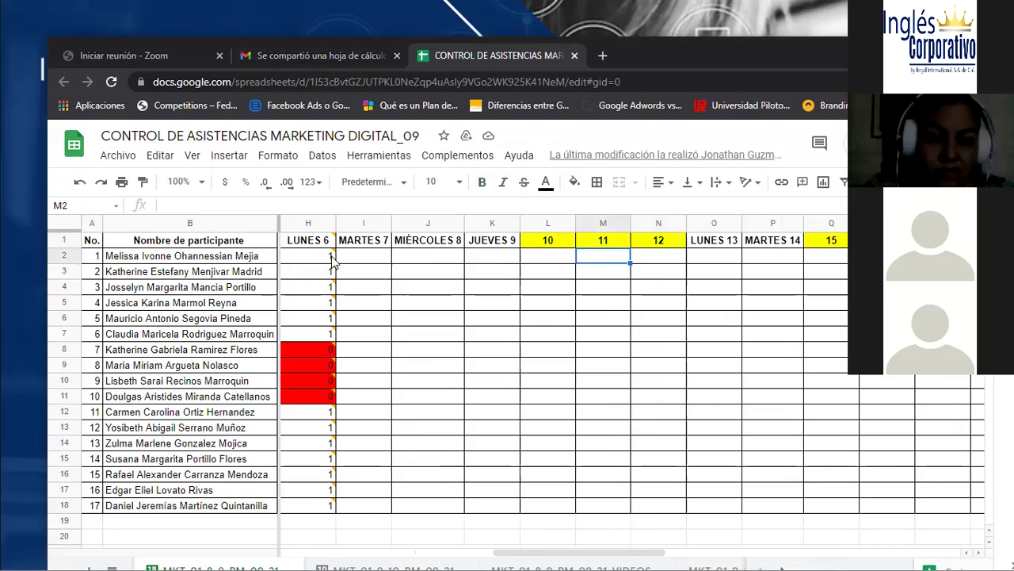
{"action": "key", "text": "Left"}
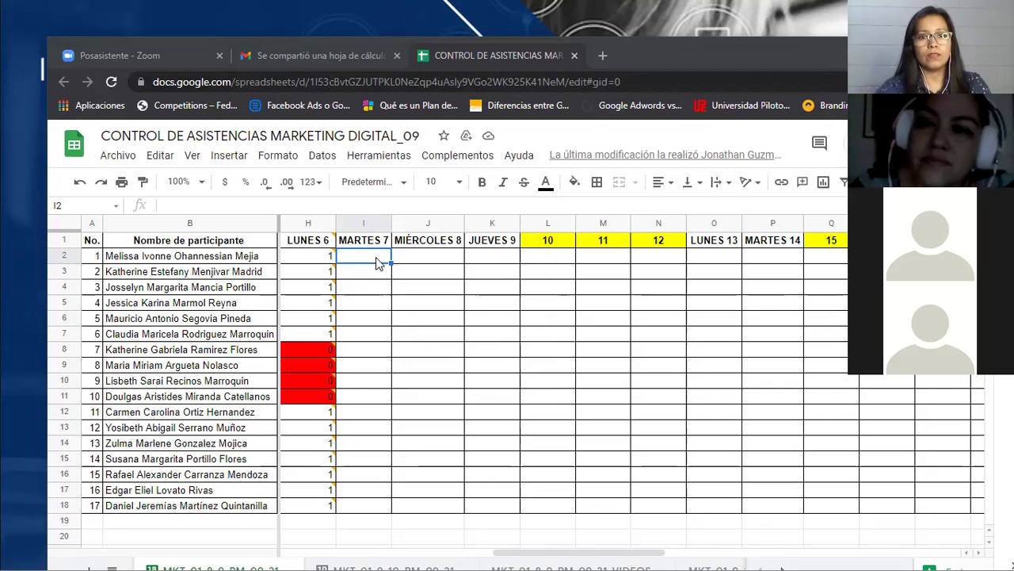
{"action": "type", "text": "0"}
{"action": "key", "text": "Return"}
{"action": "type", "text": "0"}
{"action": "key", "text": "Return"}
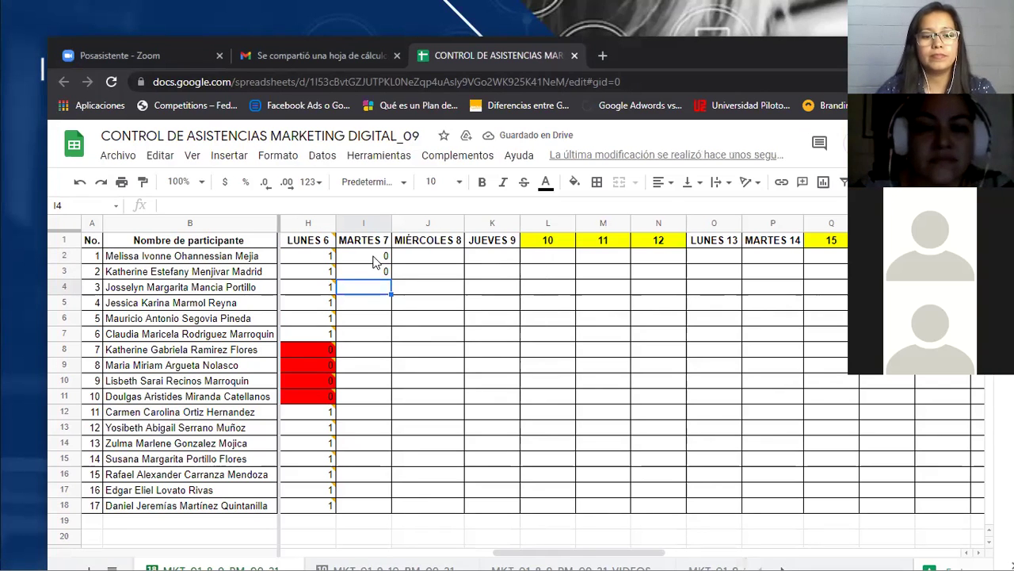
{"action": "type", "text": "0"}
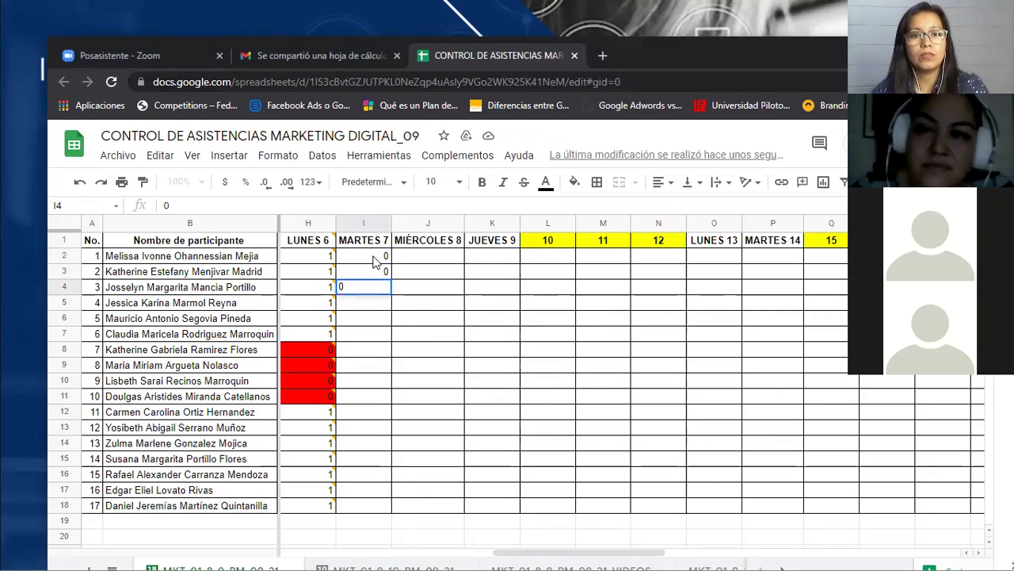
{"action": "key", "text": "Return"}
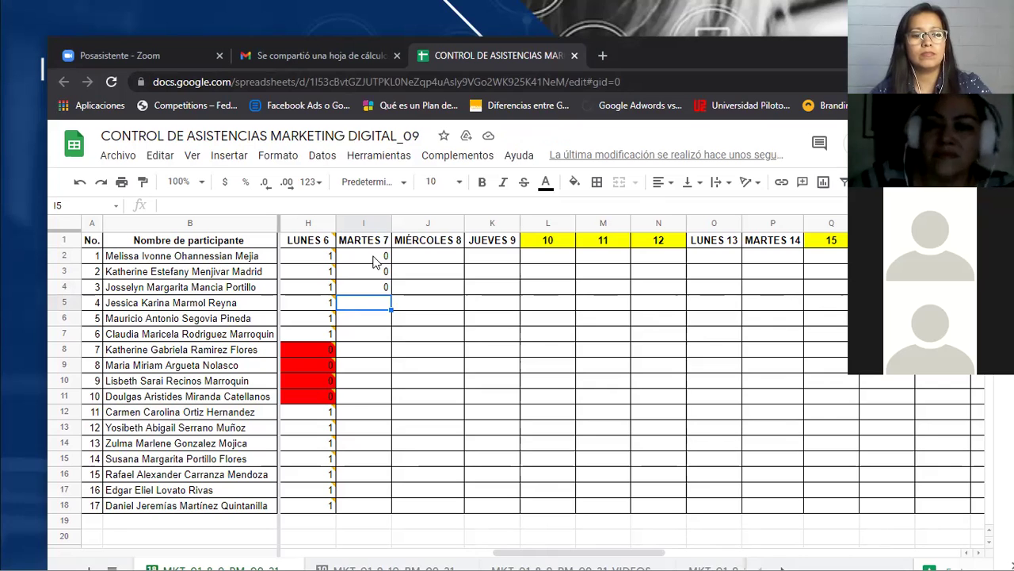
Record attendance value 1 in the MARTES 7 column for participants 4 to 6 (cells I5 to I7).
{"action": "type", "text": "1"}
{"action": "key", "text": "Return"}
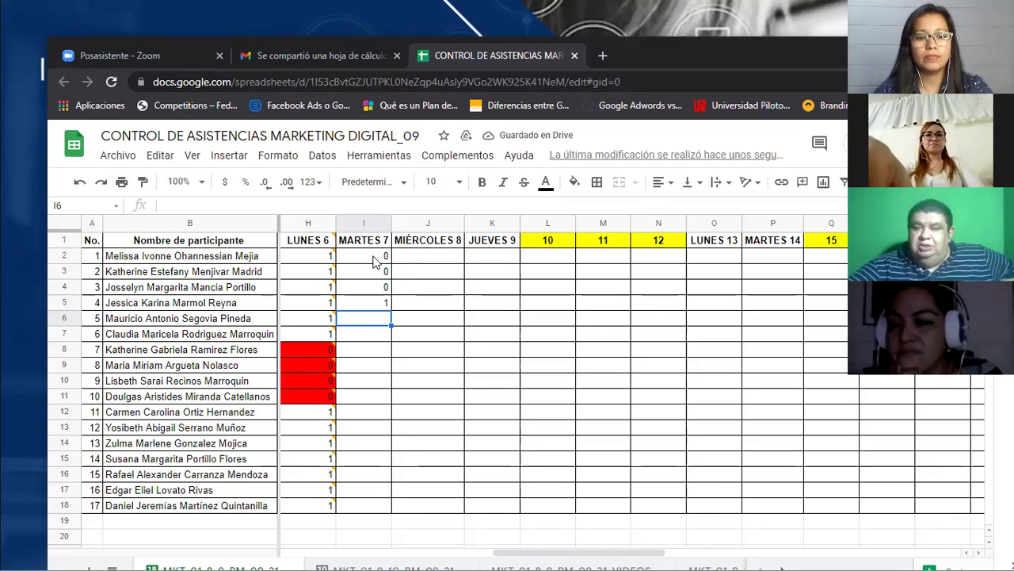
{"action": "type", "text": "1"}
{"action": "key", "text": "Return"}
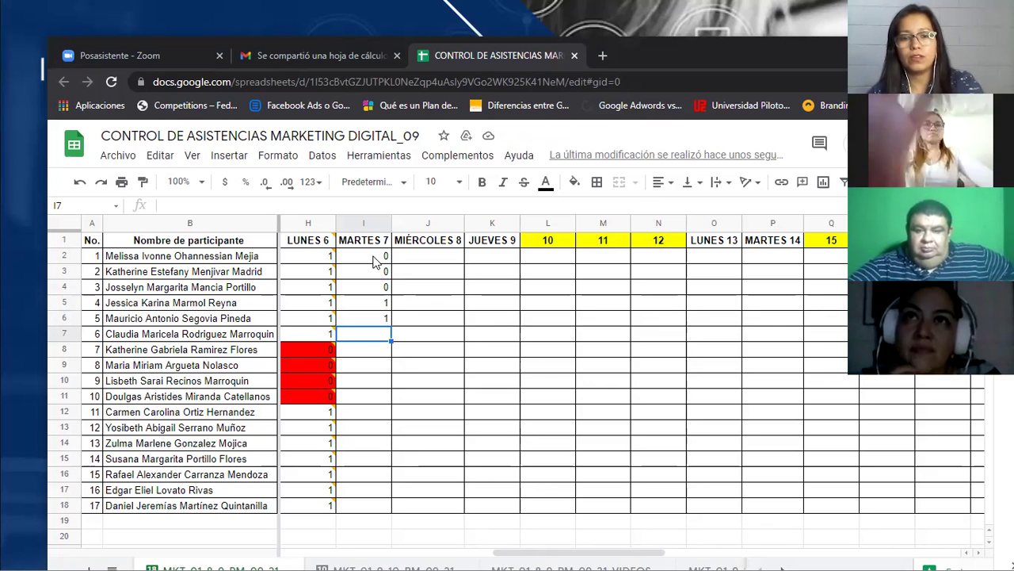
{"action": "type", "text": "1"}
{"action": "key", "text": "Return"}
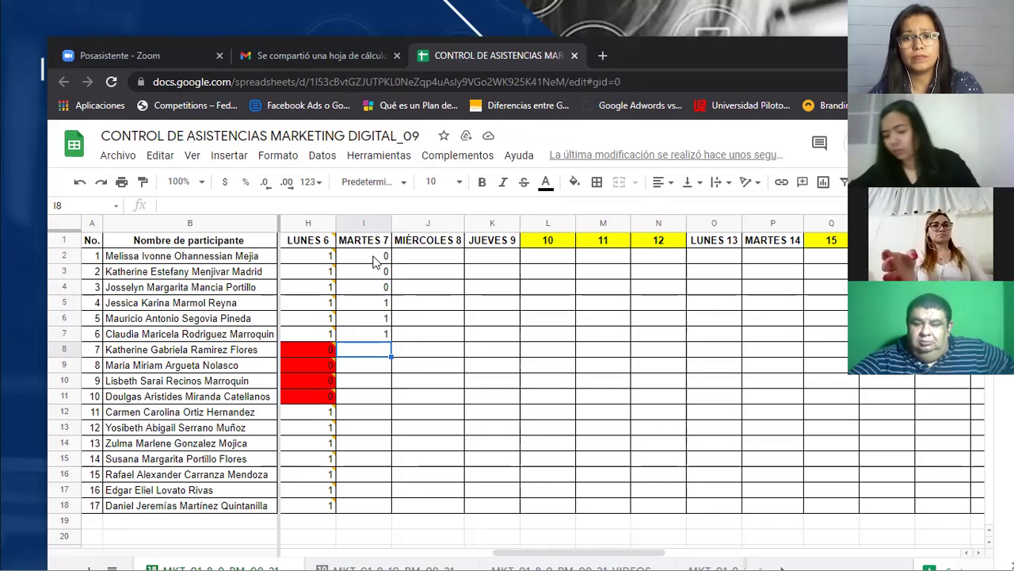
Record attendance value 0 in the MARTES 7 column for participants 7 to 11 (cells I8 to I12).
{"action": "type", "text": "0"}
{"action": "key", "text": "Return"}
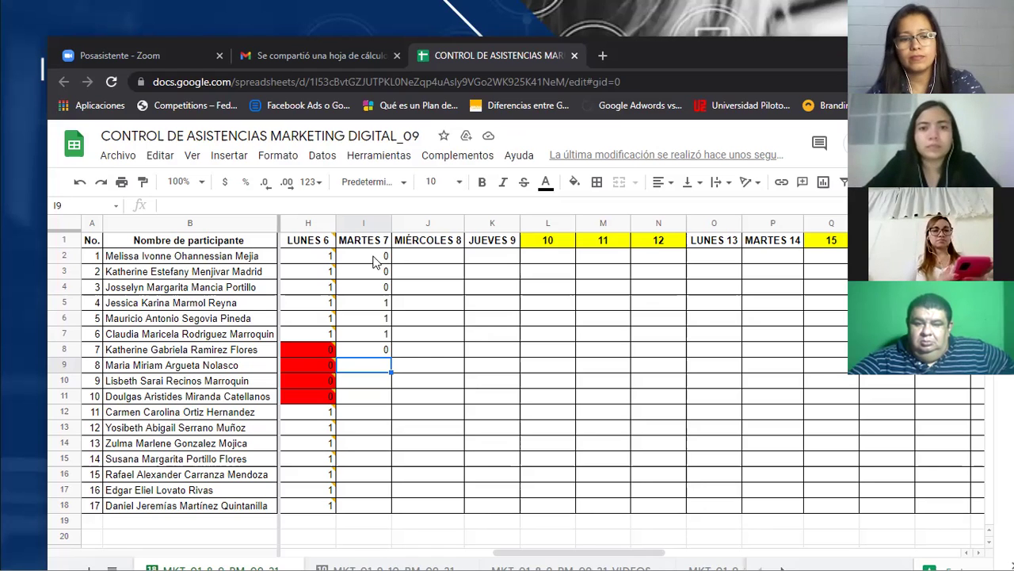
{"action": "type", "text": "0"}
{"action": "key", "text": "Return"}
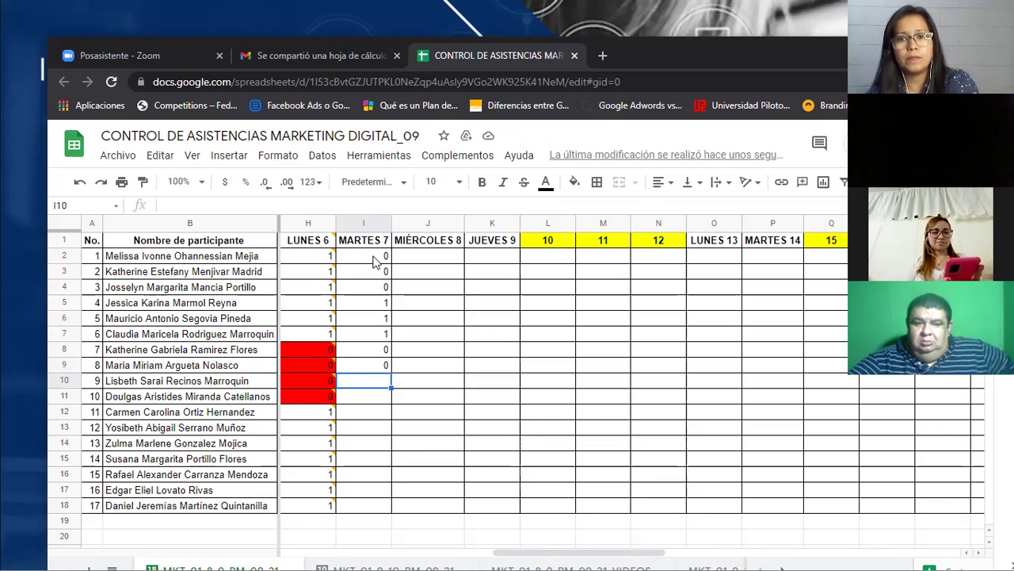
{"action": "type", "text": "0"}
{"action": "key", "text": "Return"}
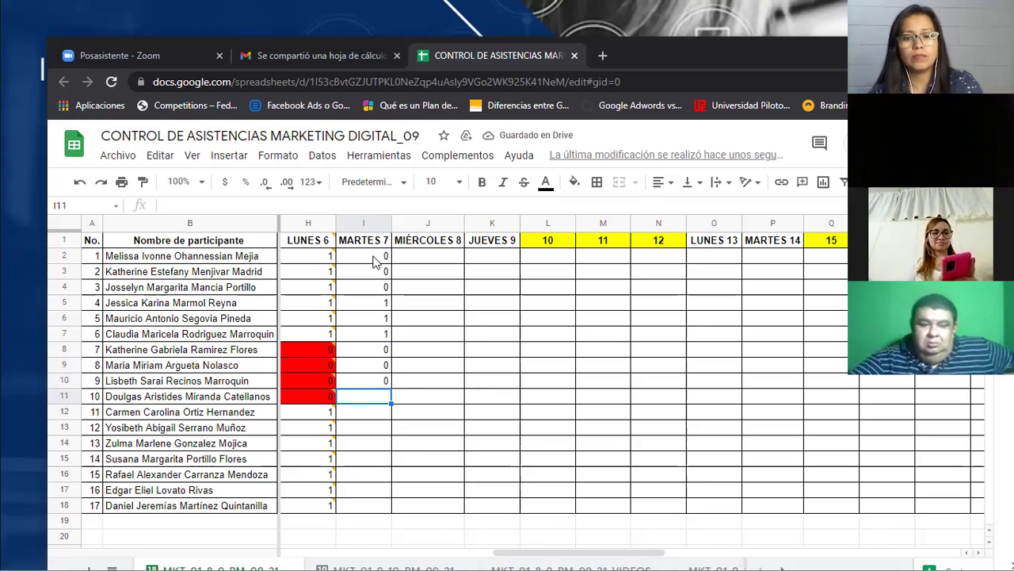
{"action": "type", "text": "0"}
{"action": "key", "text": "Return"}
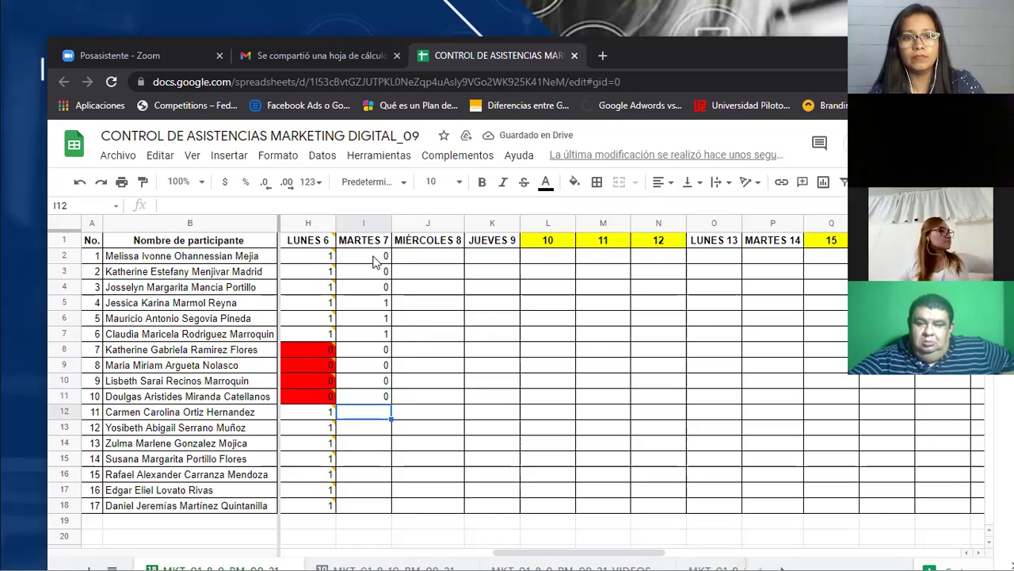
{"action": "type", "text": "0"}
{"action": "key", "text": "Return"}
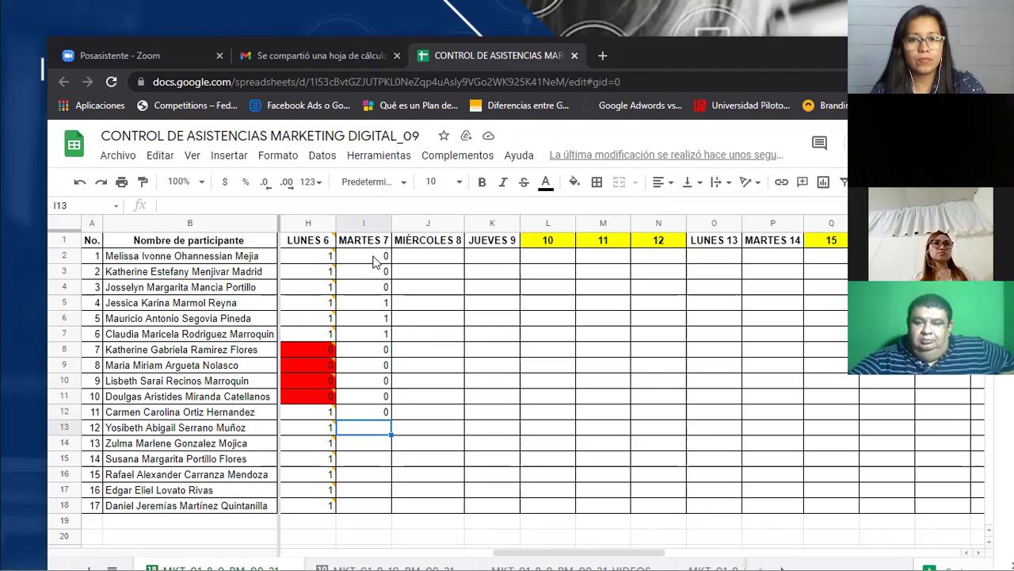
Record the MARTES 7 attendance of participants 12 to 14, entering 1 for 12 and 14 and 0 for 13.
{"action": "type", "text": "1"}
{"action": "key", "text": "Return"}
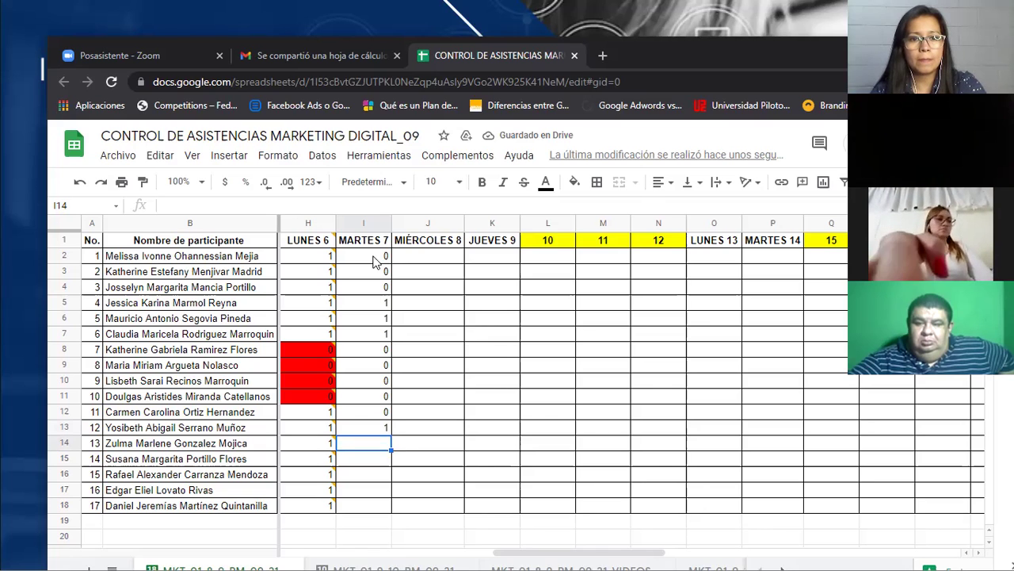
{"action": "key", "text": "Down"}
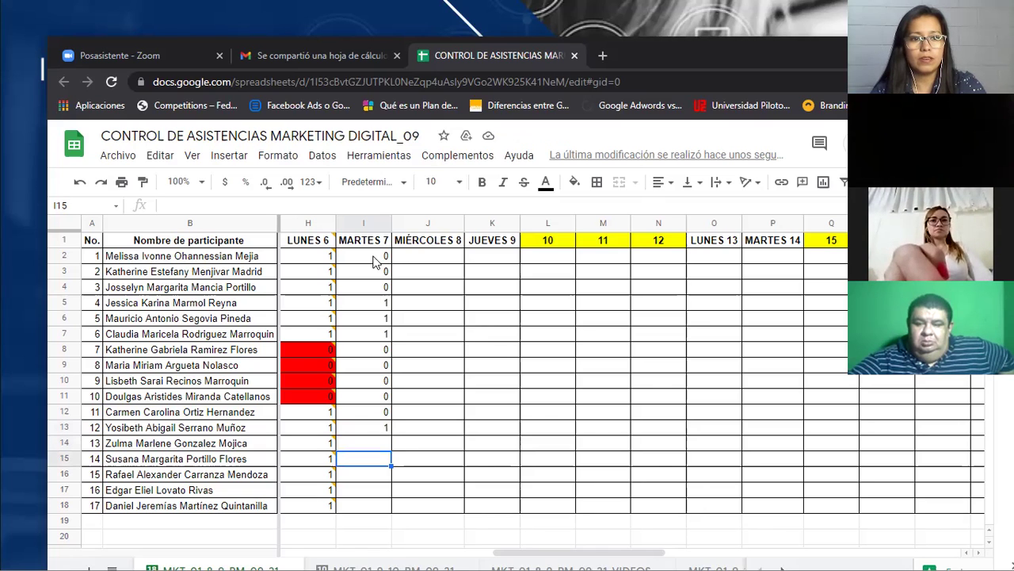
{"action": "key", "text": "Up"}
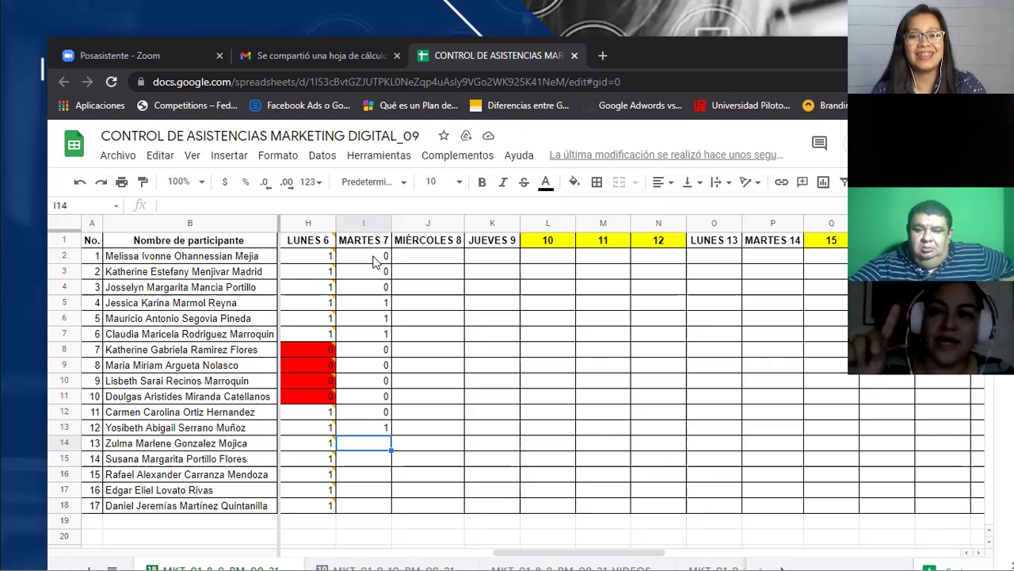
{"action": "key", "text": "Down"}
{"action": "type", "text": "1"}
{"action": "key", "text": "Up"}
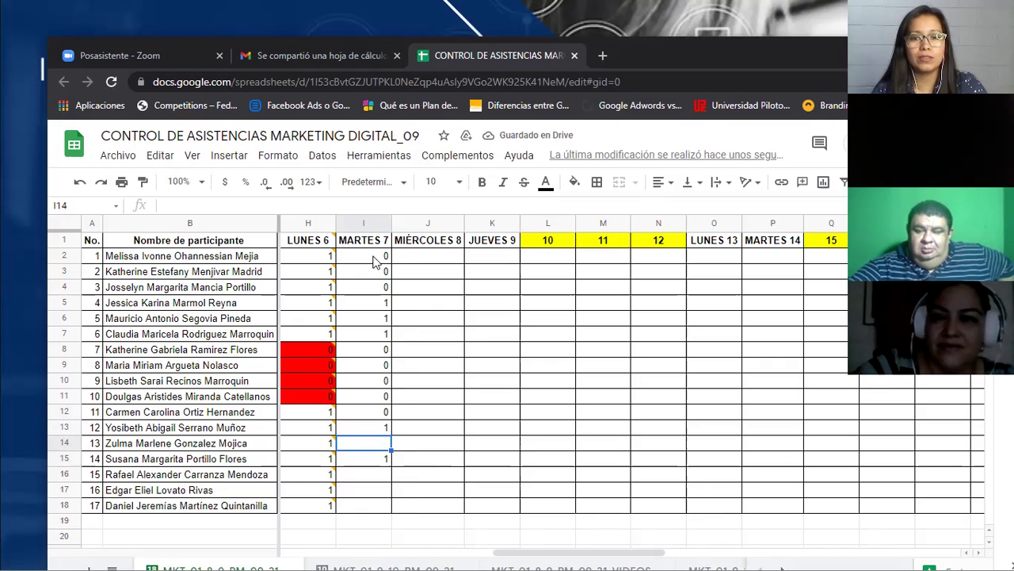
{"action": "type", "text": "0"}
{"action": "key", "text": "Return"}
{"action": "key", "text": "Return"}
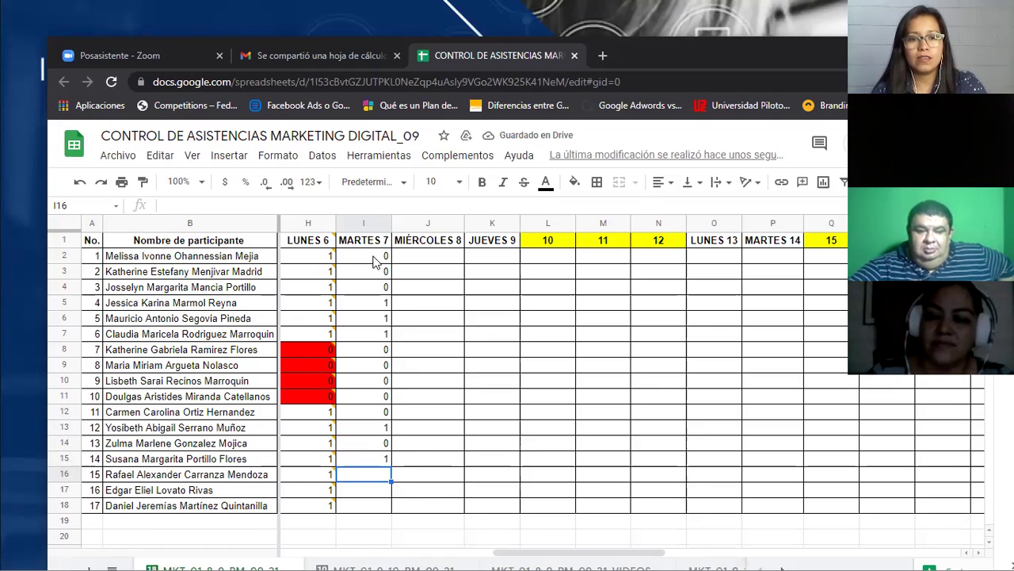
Complete the MARTES 7 column by entering 1 for participants 15 and 16 and 0 for participant 17.
{"action": "type", "text": "1"}
{"action": "key", "text": "Return"}
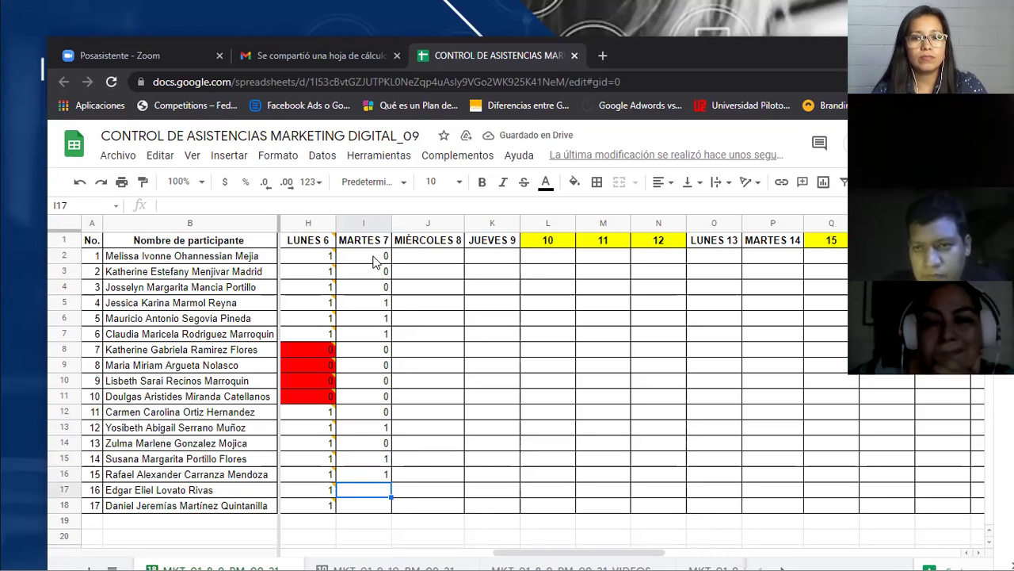
{"action": "type", "text": "1"}
{"action": "key", "text": "Return"}
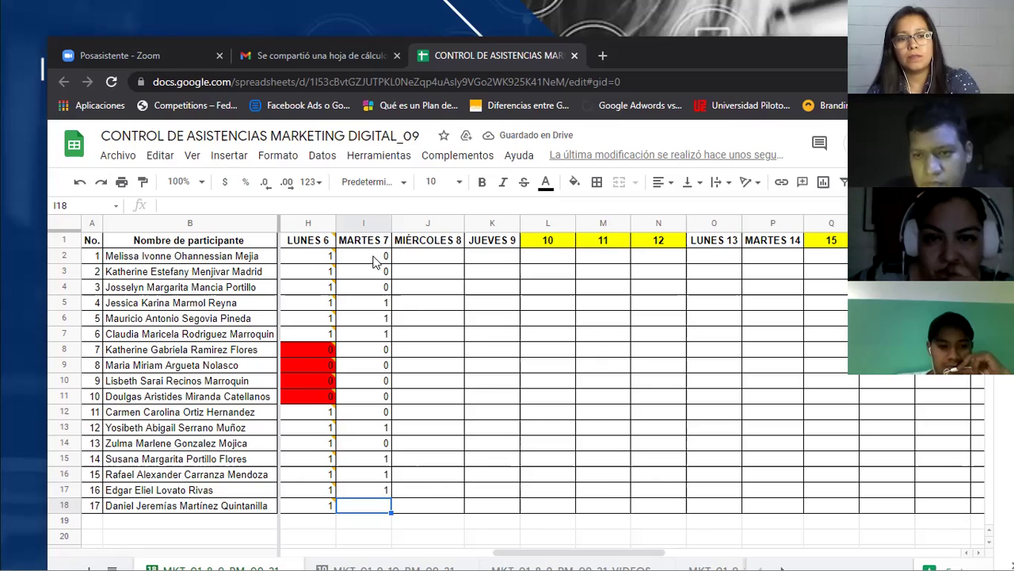
{"action": "type", "text": "0"}
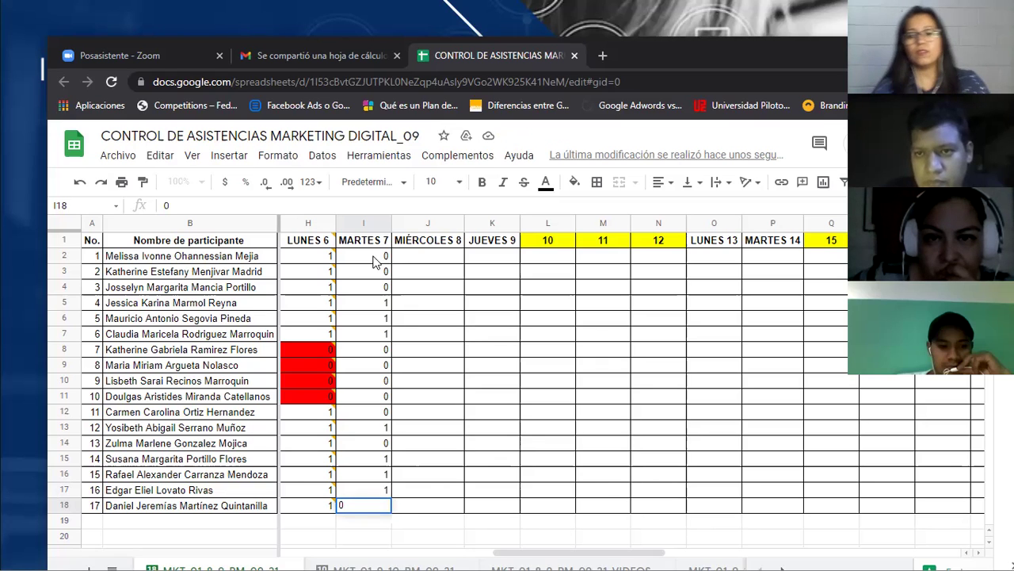
{"action": "key", "text": "Tab"}
{"action": "key", "text": "Up"}
{"action": "key", "text": "Up"}
{"action": "key", "text": "Up"}
{"action": "key", "text": "Up"}
{"action": "key", "text": "Up"}
{"action": "key", "text": "Up"}
{"action": "key", "text": "Up"}
{"action": "key", "text": "Up"}
{"action": "key", "text": "Up"}
{"action": "key", "text": "Up"}
{"action": "key", "text": "Up"}
{"action": "key", "text": "Up"}
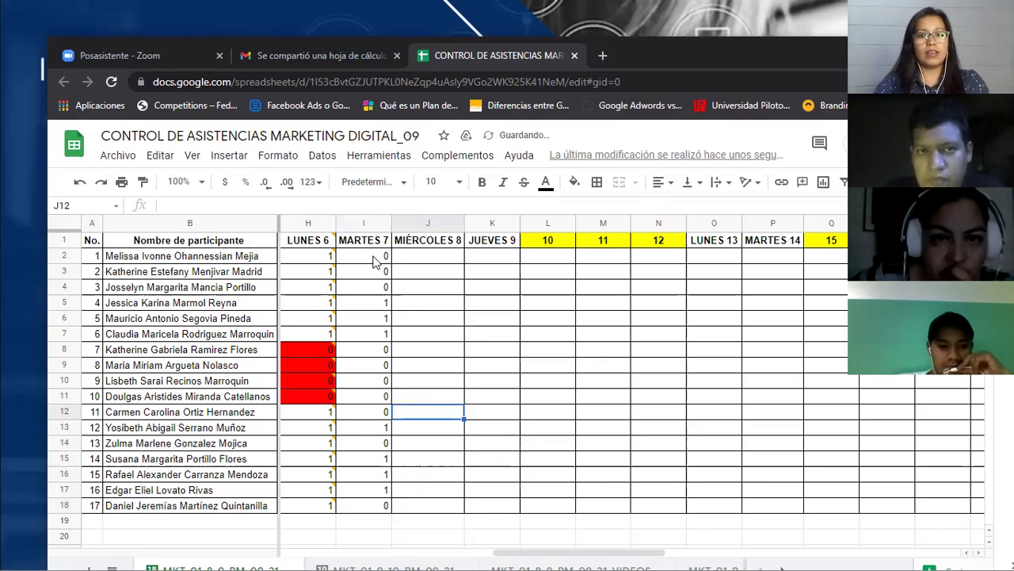
{"action": "key", "text": "Up"}
{"action": "key", "text": "Up"}
{"action": "key", "text": "Up"}
{"action": "key", "text": "Up"}
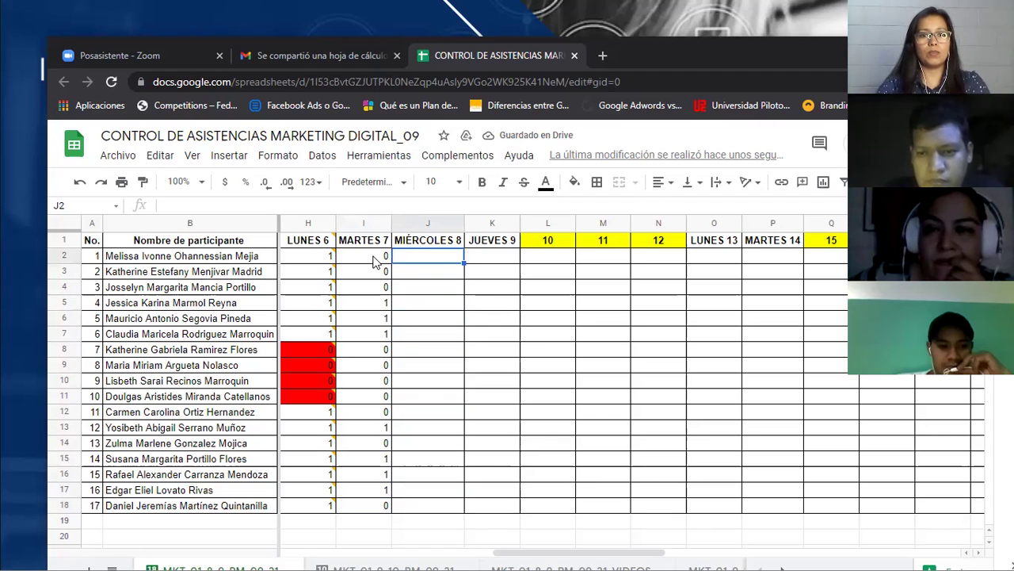
{"action": "key", "text": "Left"}
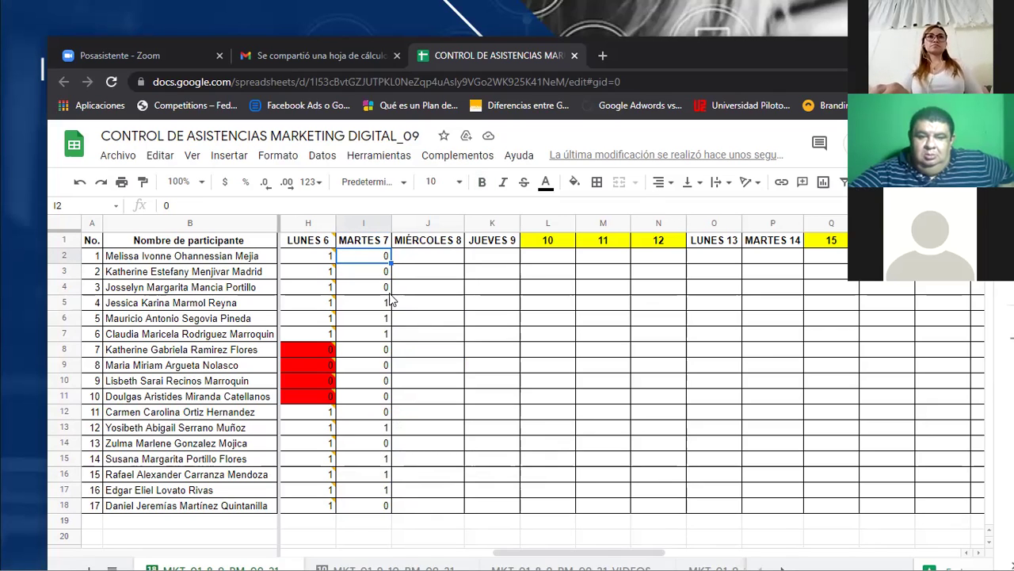
Switch to the full-screen presentation "Introducción al Marketing Digital" and bring up its slide navigation controls.
{"action": "key", "text": "alt+Tab"}
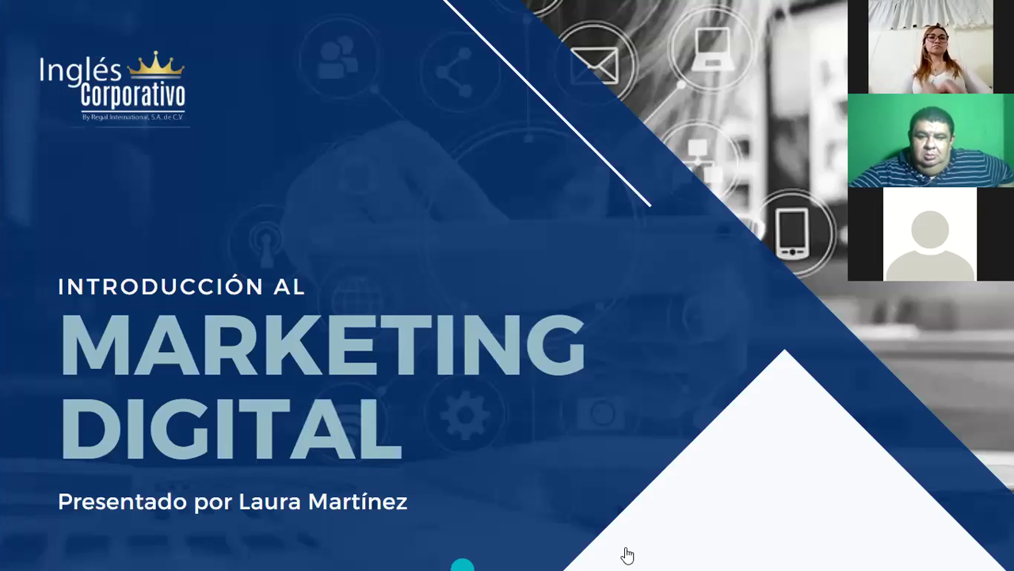
{"action": "mouse_move", "coordinate": [626, 555]}
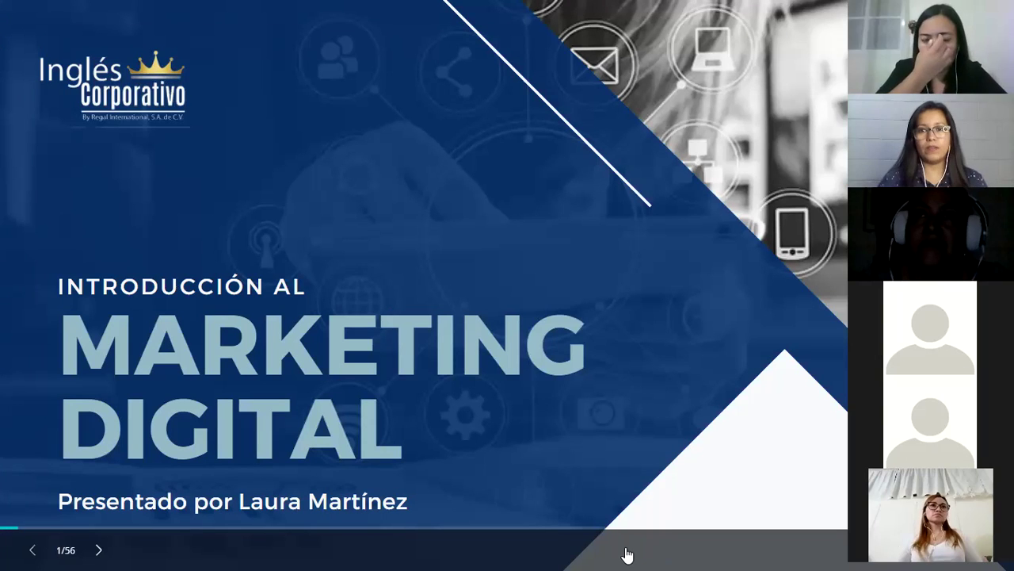